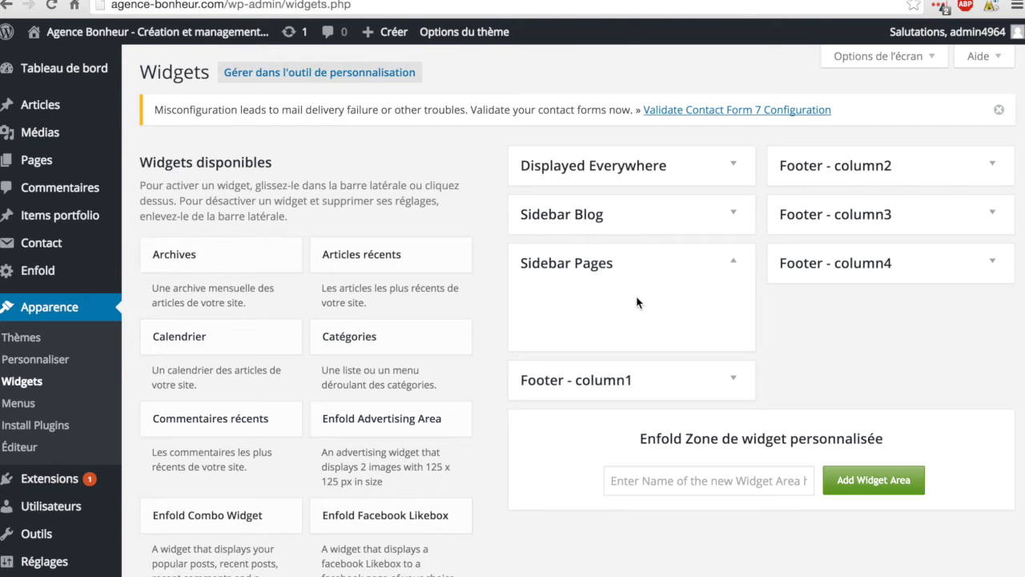
# Look through the list of available widgets, from Archives down to Texte and the disabled widgets section
pyautogui.scroll(-1, 637, 300)
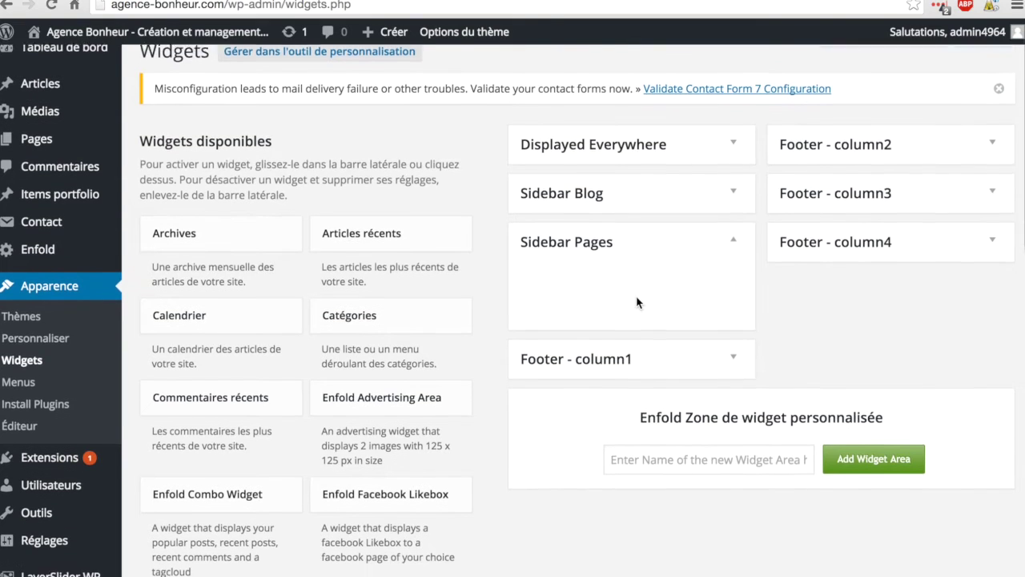
pyautogui.scroll(-1, 483, 288)
pyautogui.scroll(-3, 482, 291)
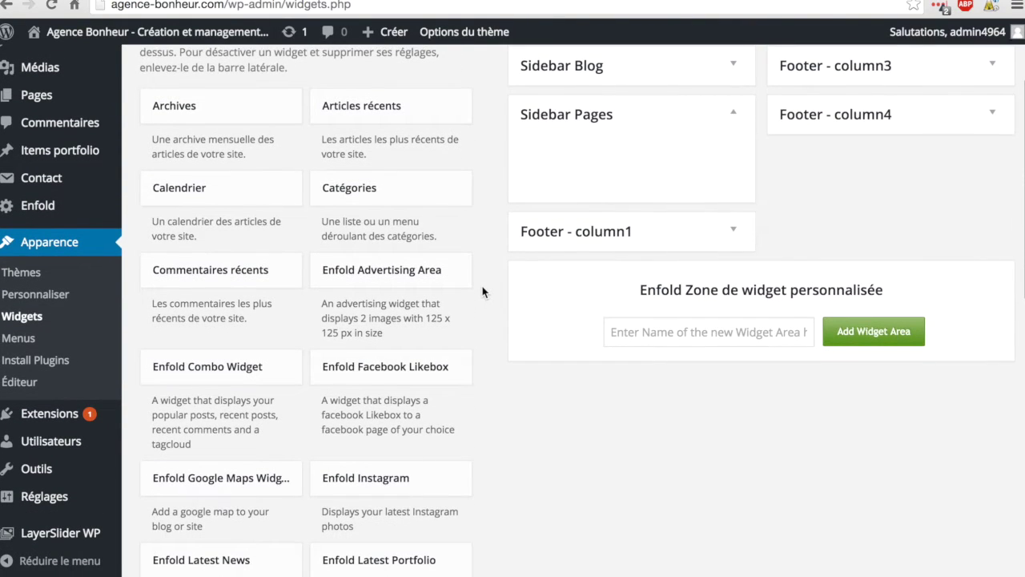
pyautogui.scroll(-1, 482, 290)
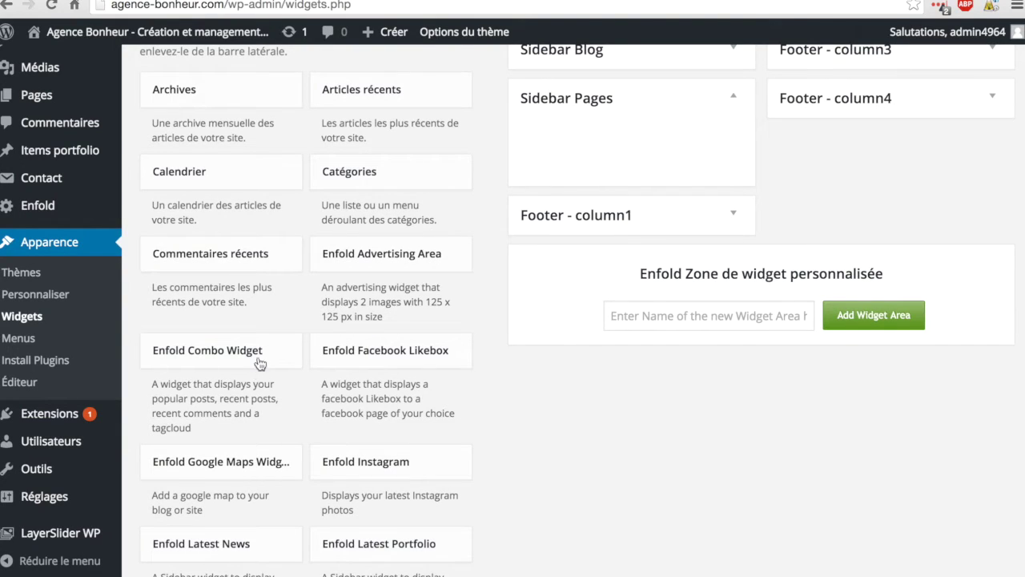
pyautogui.scroll(1, 270, 310)
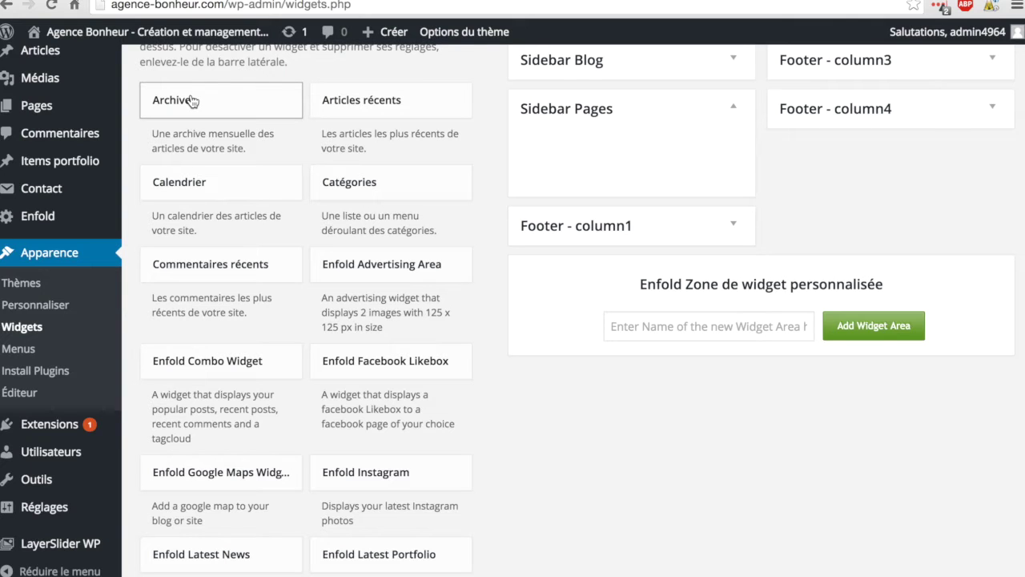
pyautogui.scroll(-3, 197, 144)
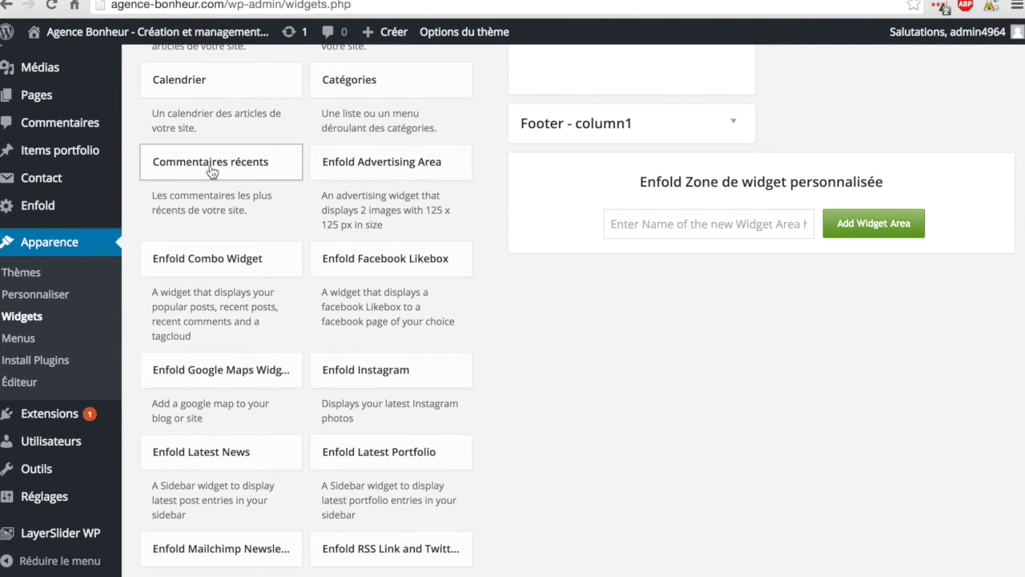
pyautogui.scroll(-10, 211, 172)
pyautogui.scroll(-5, 211, 171)
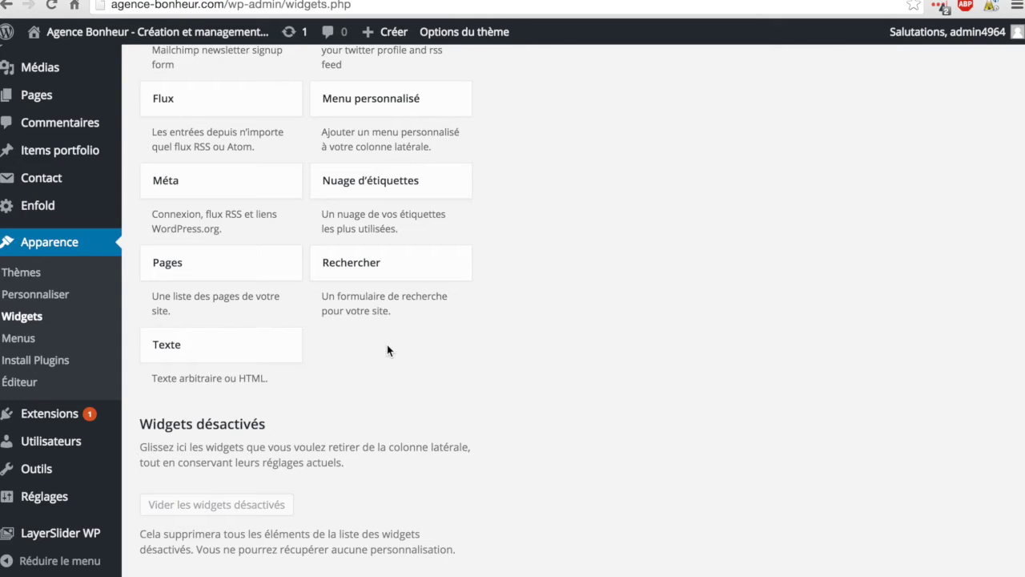
# Add the Rechercher widget to the Sidebar Pages area
pyautogui.click(366, 270)
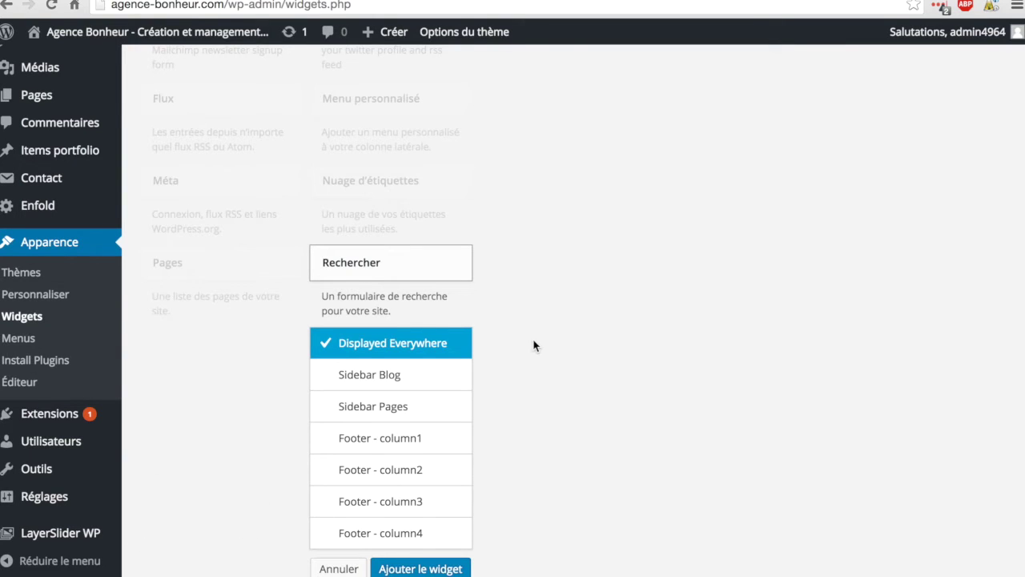
pyautogui.scroll(-2, 534, 344)
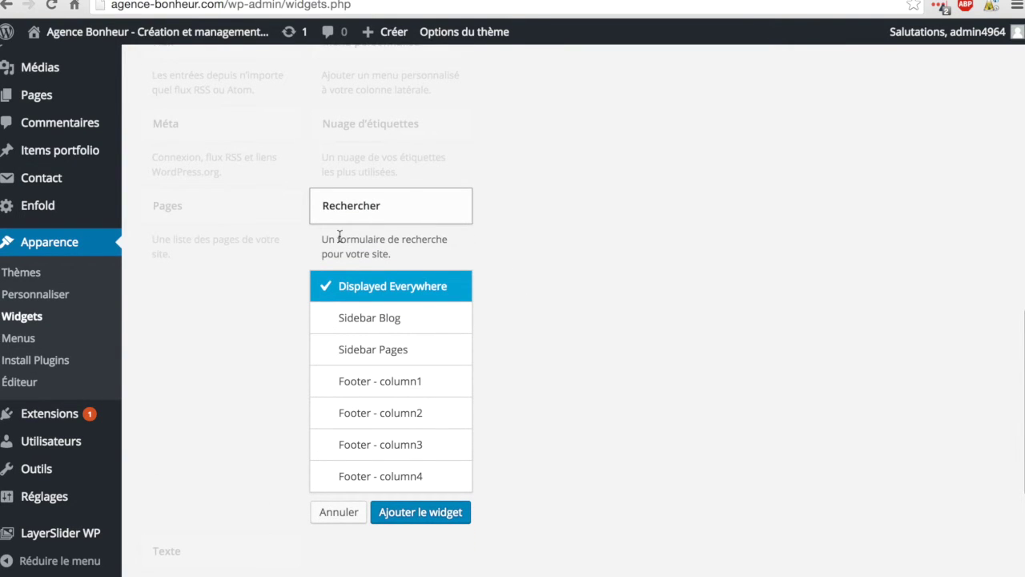
pyautogui.click(378, 353)
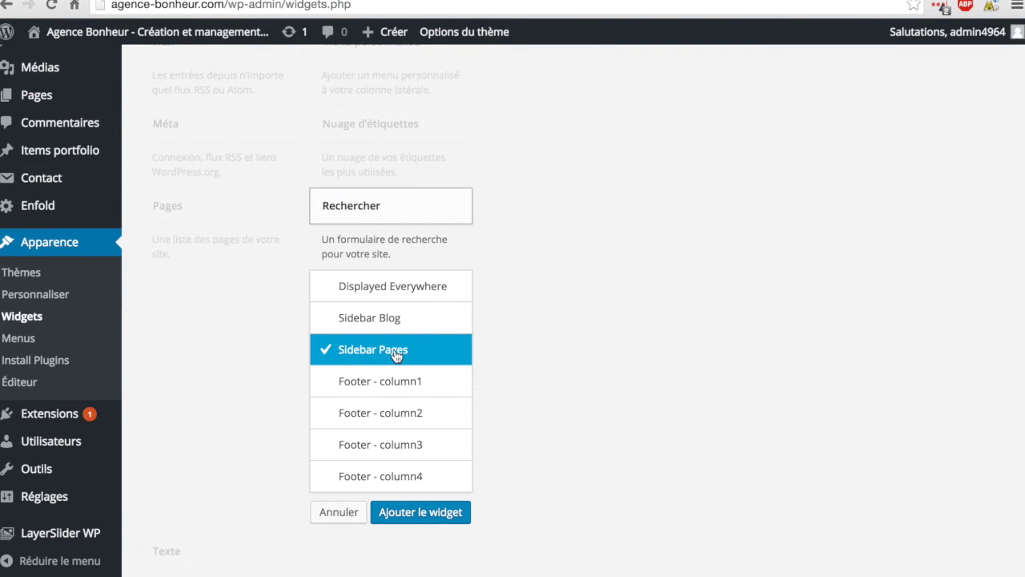
pyautogui.click(412, 514)
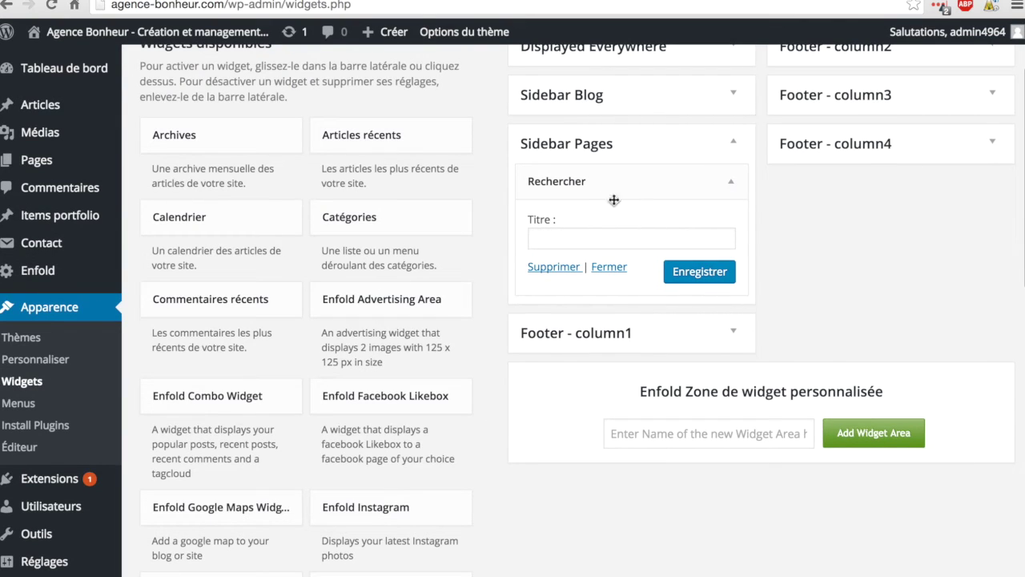
# Title the new Rechercher widget "Moteur de recherche" and save it
pyautogui.click(580, 238)
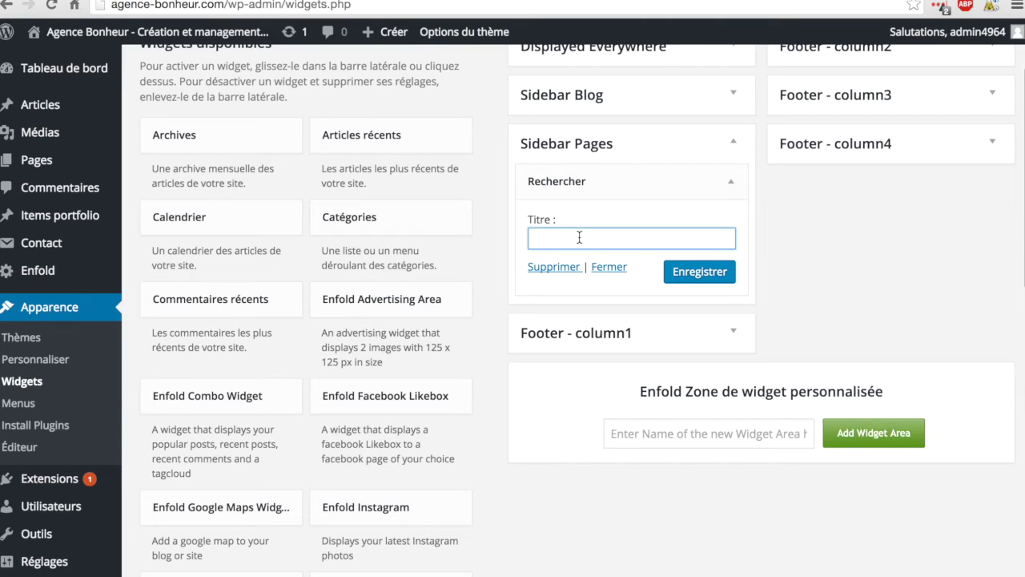
pyautogui.write('Moteur de recherche')
pyautogui.click(691, 277)
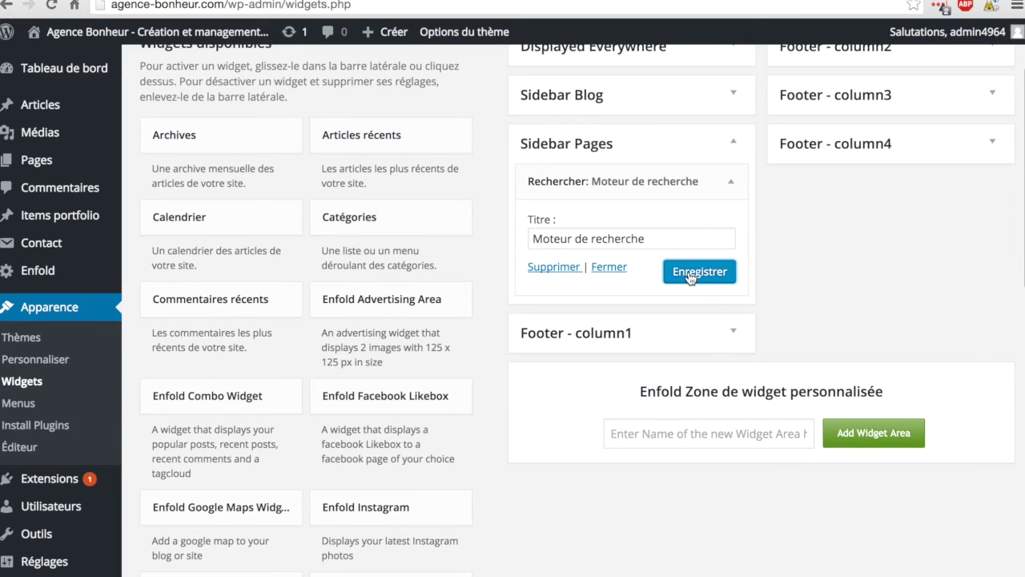
# Reload the Mentions légales page to check the search widget in its sidebar, and return to the Widgets page
pyautogui.hotkey('ctrl', 'Up')
pyautogui.click(112, 303)
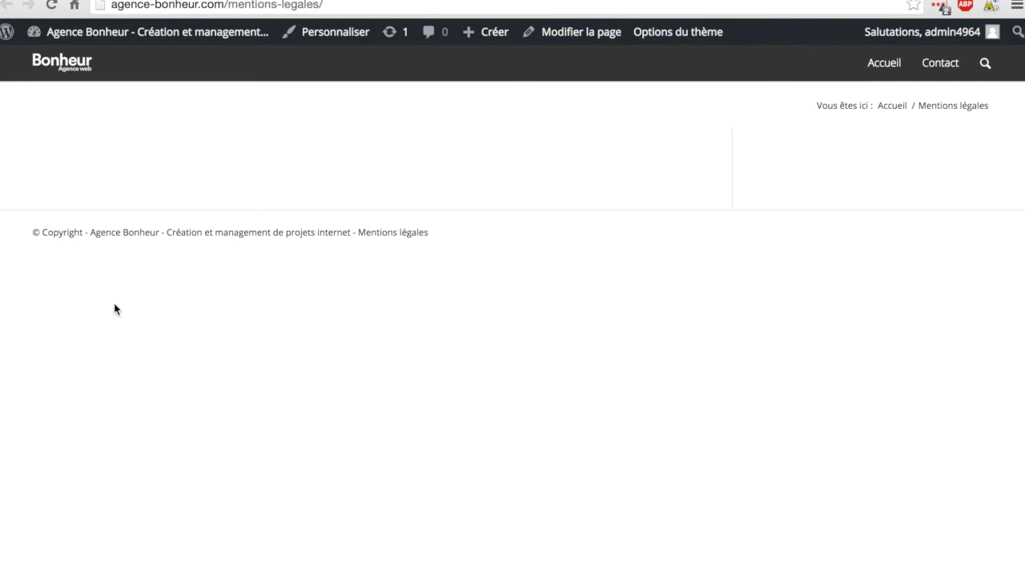
pyautogui.press('super+r')
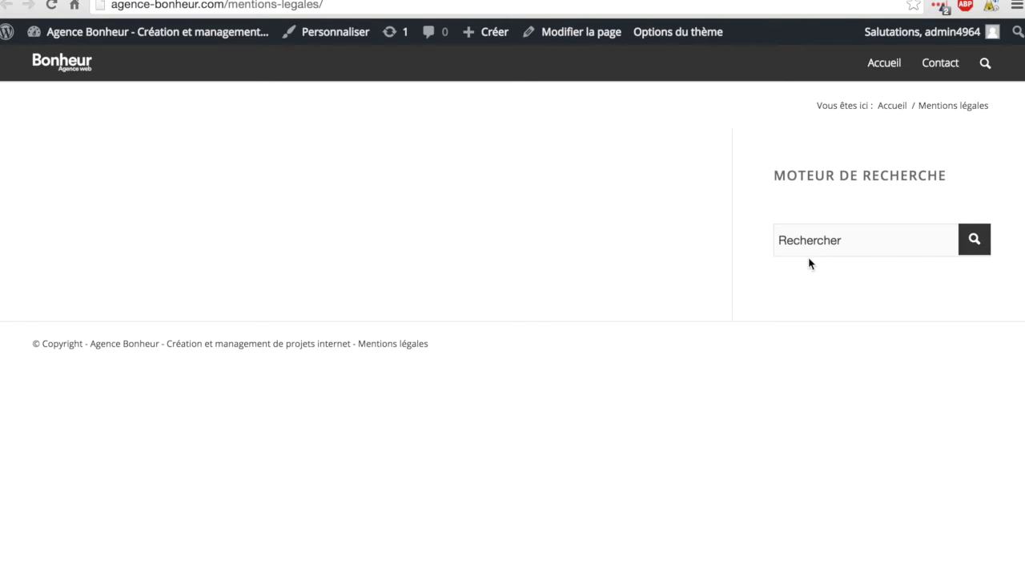
pyautogui.hotkey('ctrl', 'Up')
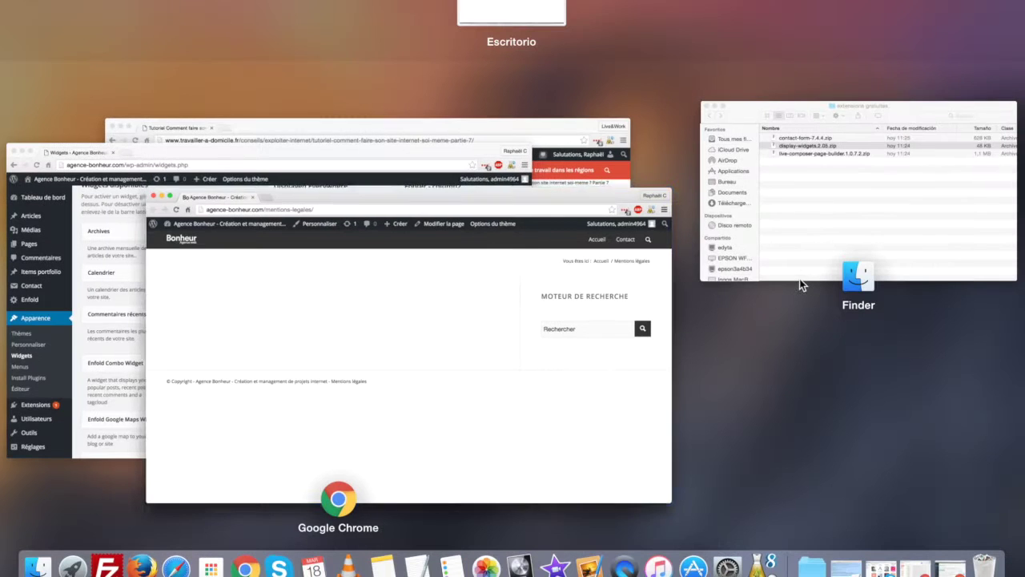
pyautogui.click(92, 336)
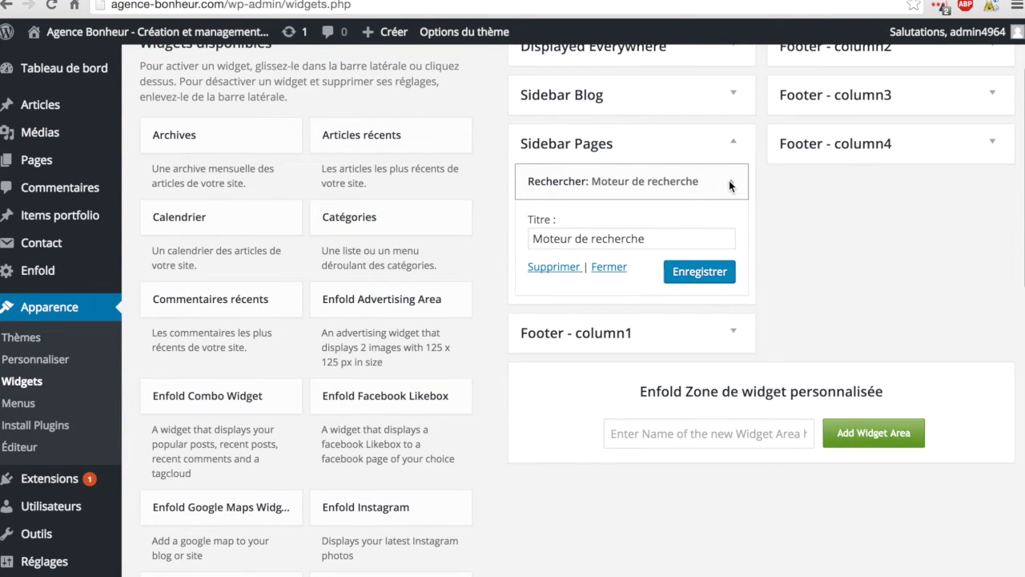
# Collapse the Rechercher widget's settings and add a Texte widget to the Sidebar Pages area
pyautogui.click(729, 183)
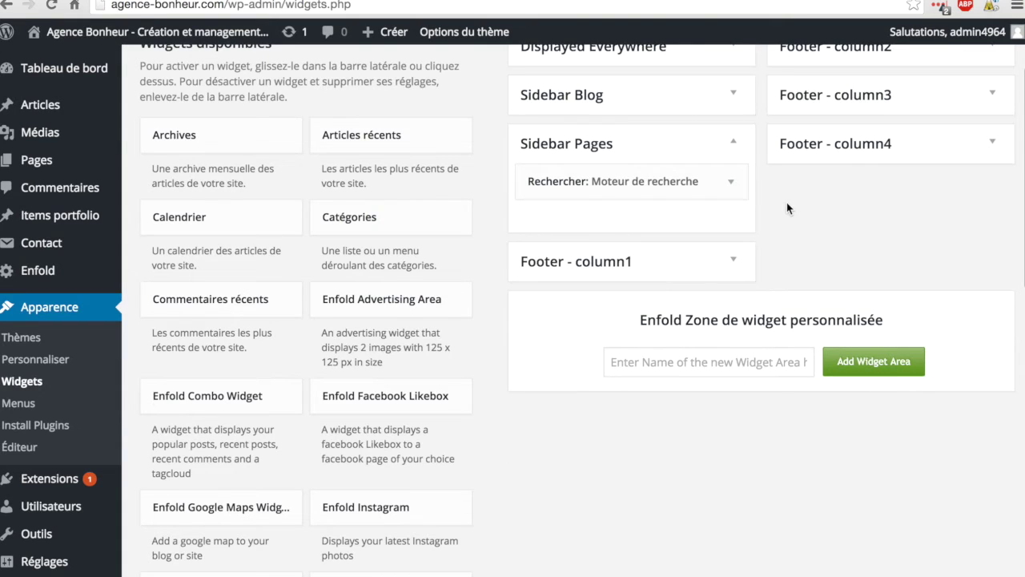
pyautogui.scroll(-5, 496, 294)
pyautogui.scroll(-5, 496, 293)
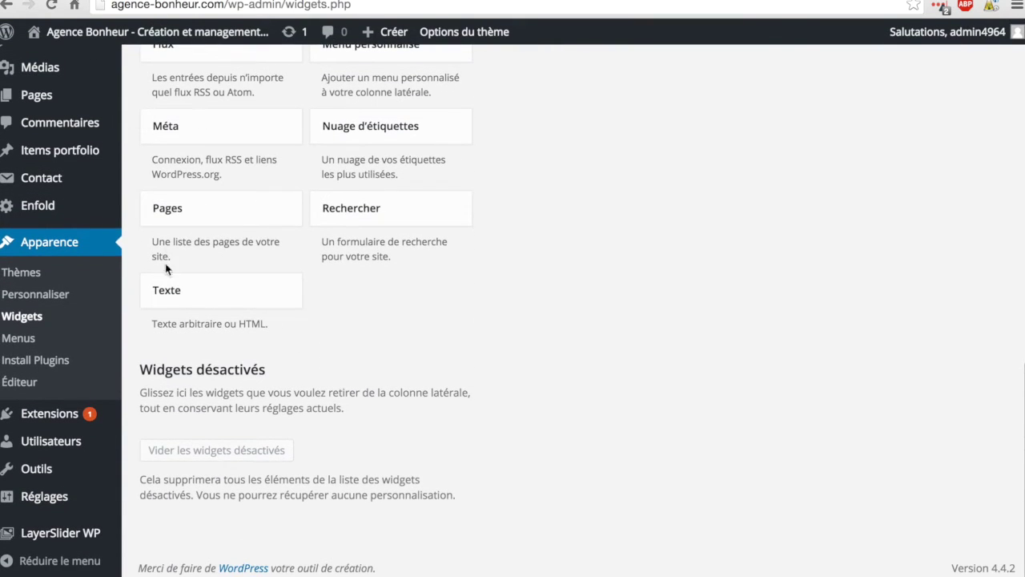
pyautogui.click(178, 295)
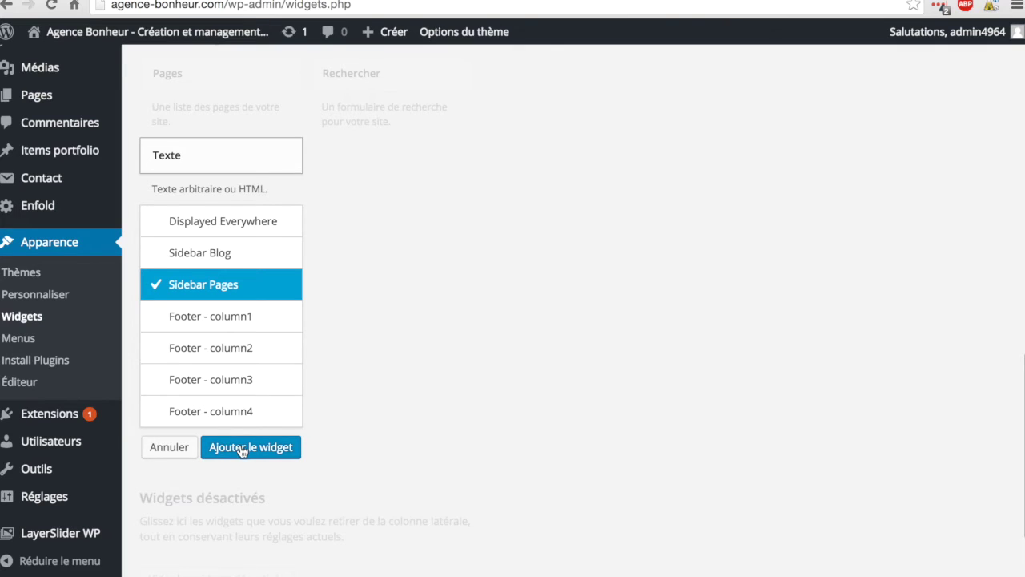
pyautogui.click(243, 449)
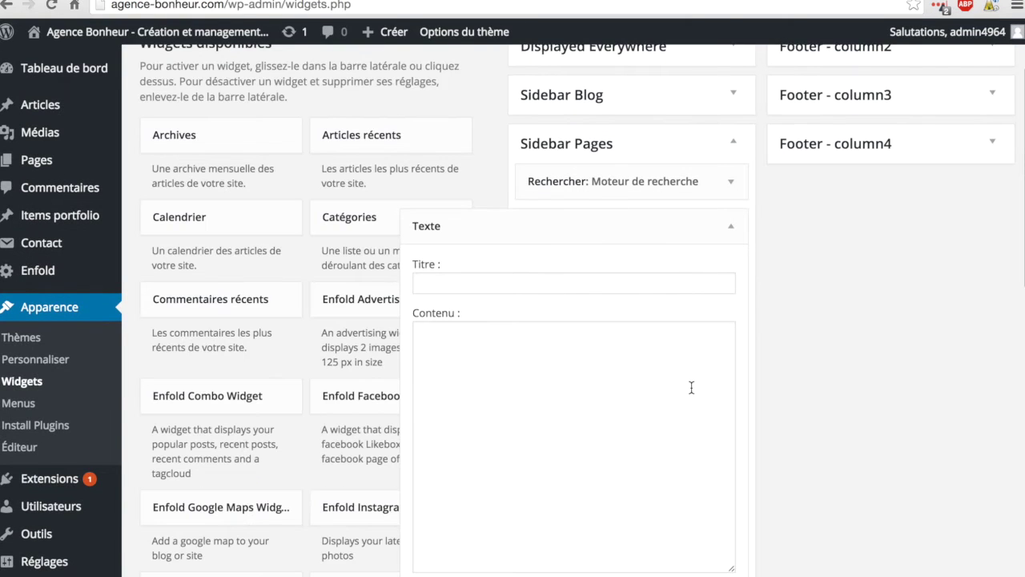
# Title the Texte widget "Formulaire de contact", leave its content empty, save it and collapse its settings
pyautogui.scroll(-3, 864, 315)
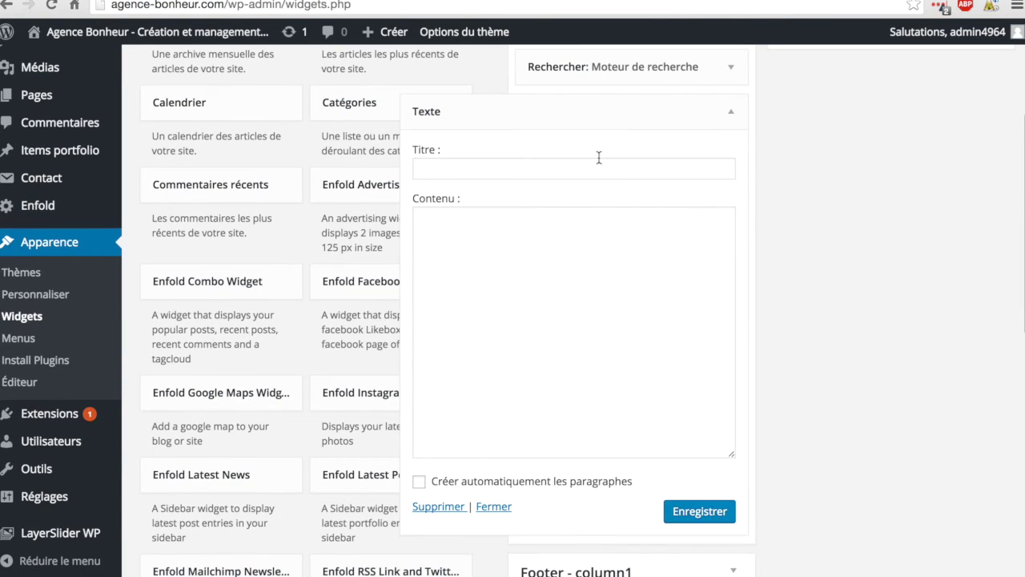
pyautogui.click(586, 170)
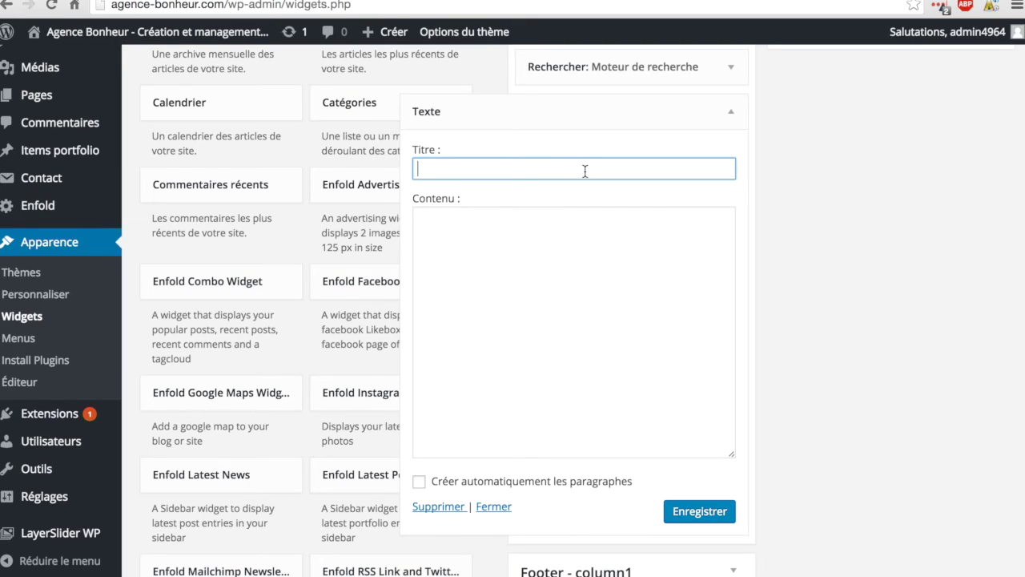
pyautogui.write('Formulaire de contact')
pyautogui.click(699, 513)
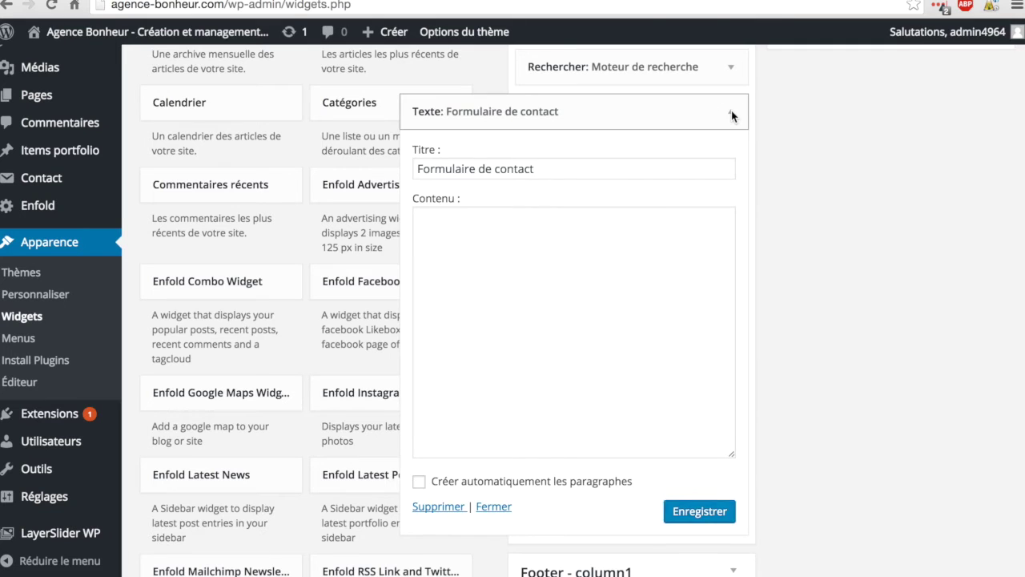
pyautogui.click(731, 110)
pyautogui.scroll(1, 730, 110)
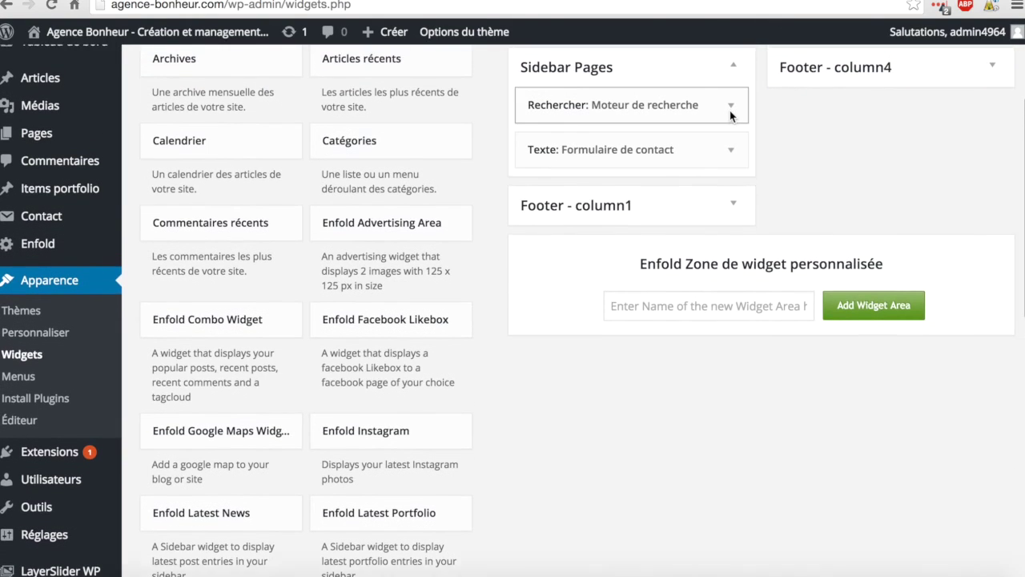
# Reload the Mentions légales page to check the contact form heading in the sidebar, and return to the Widgets page
pyautogui.hotkey('ctrl', 'Up')
pyautogui.click(42, 305)
pyautogui.press('super+r')
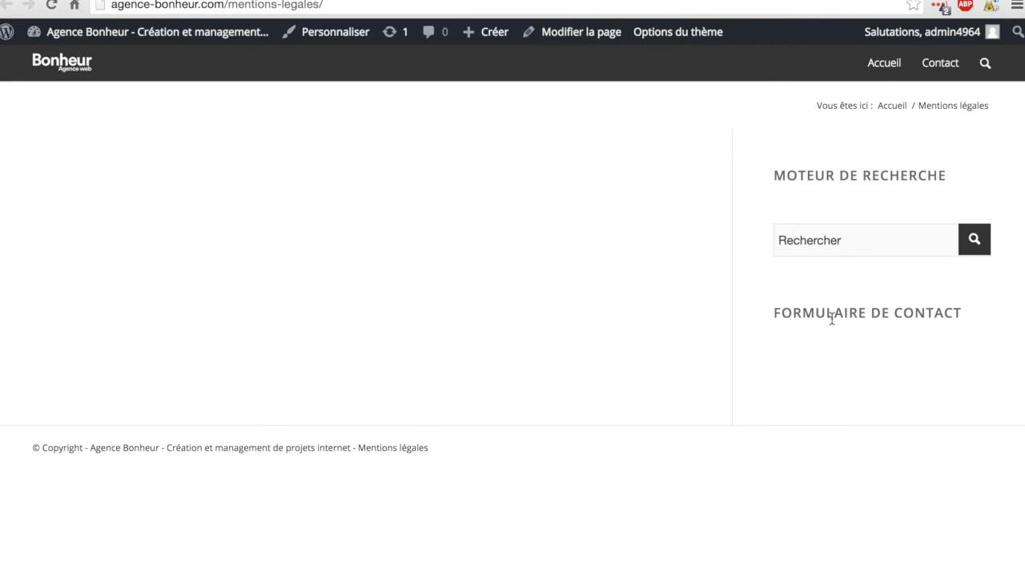
pyautogui.hotkey('ctrl', 'Up')
pyautogui.click(93, 331)
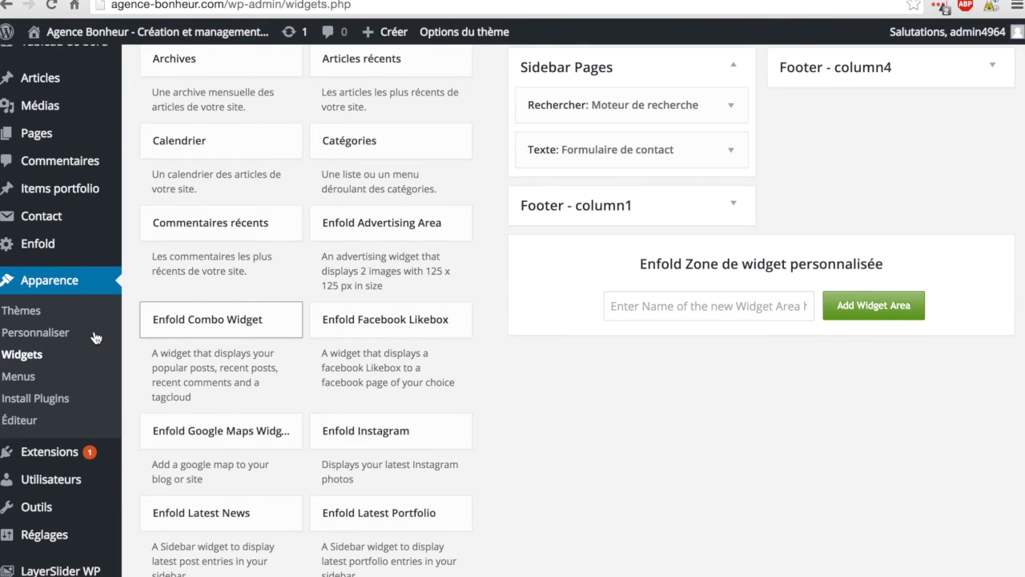
# Open the contact form "Formulaire de contact 1" and copy its shortcode
pyautogui.moveTo(45, 223)
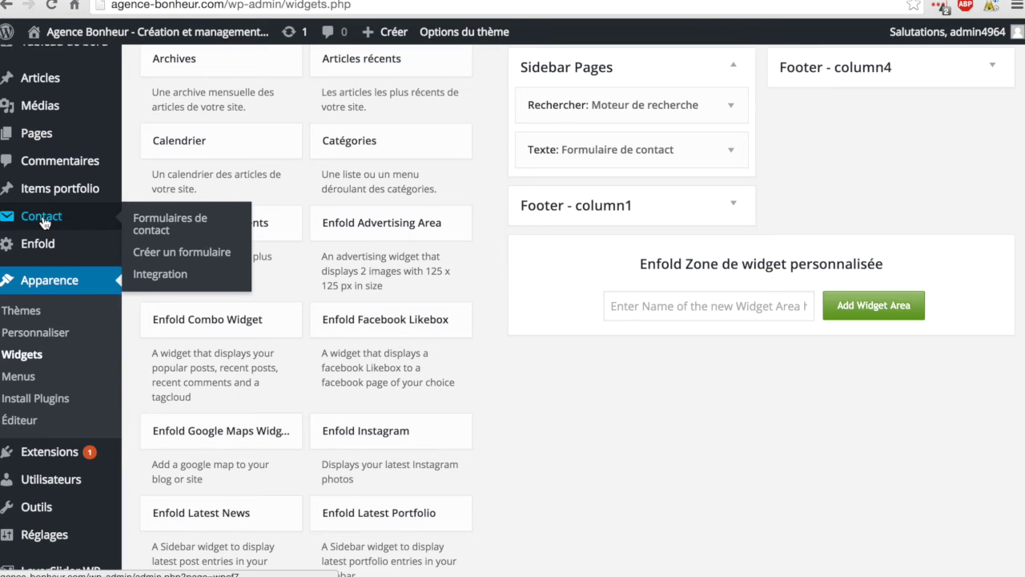
pyautogui.click(44, 223)
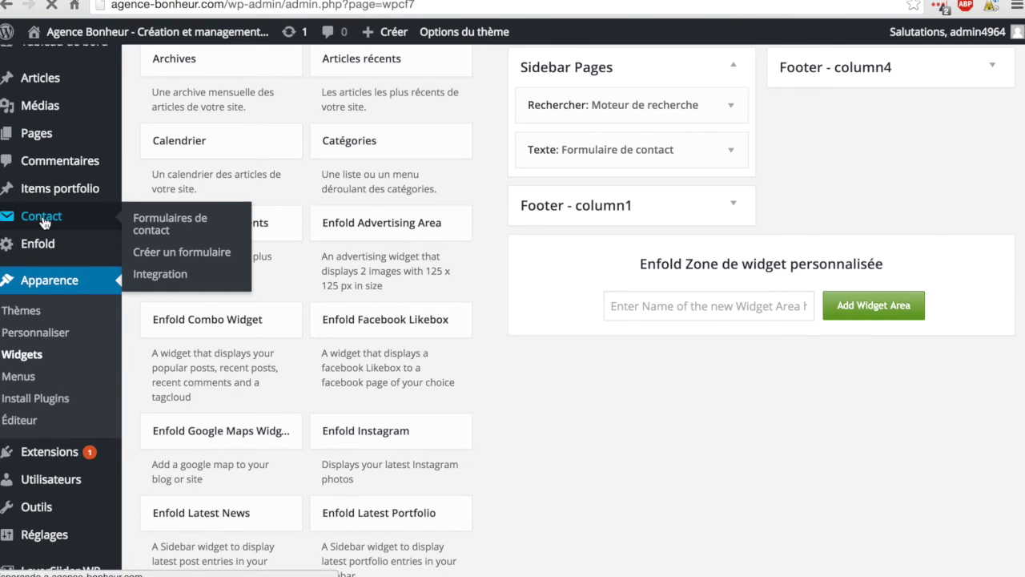
pyautogui.scroll(-2, 360, 233)
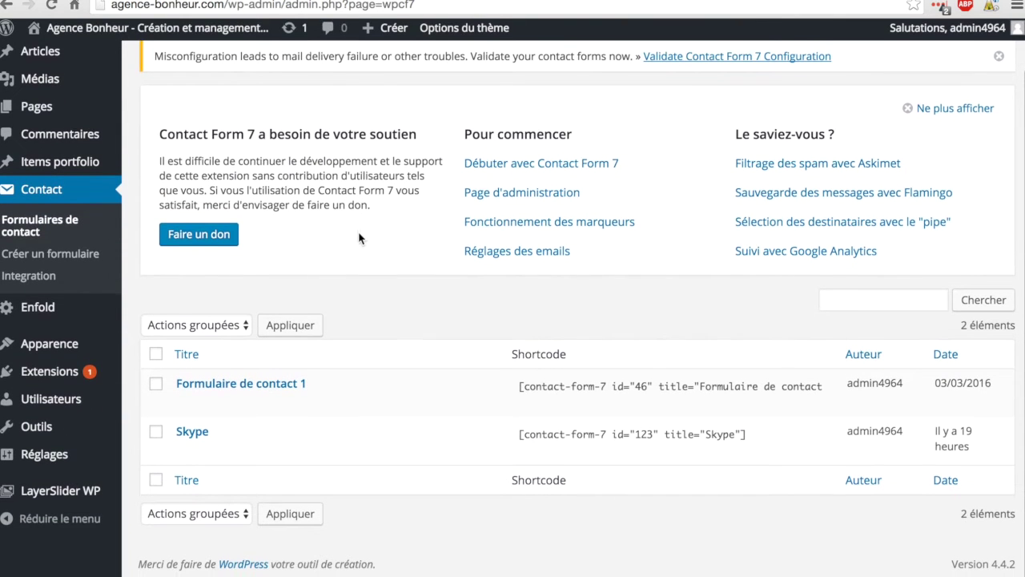
pyautogui.click(253, 391)
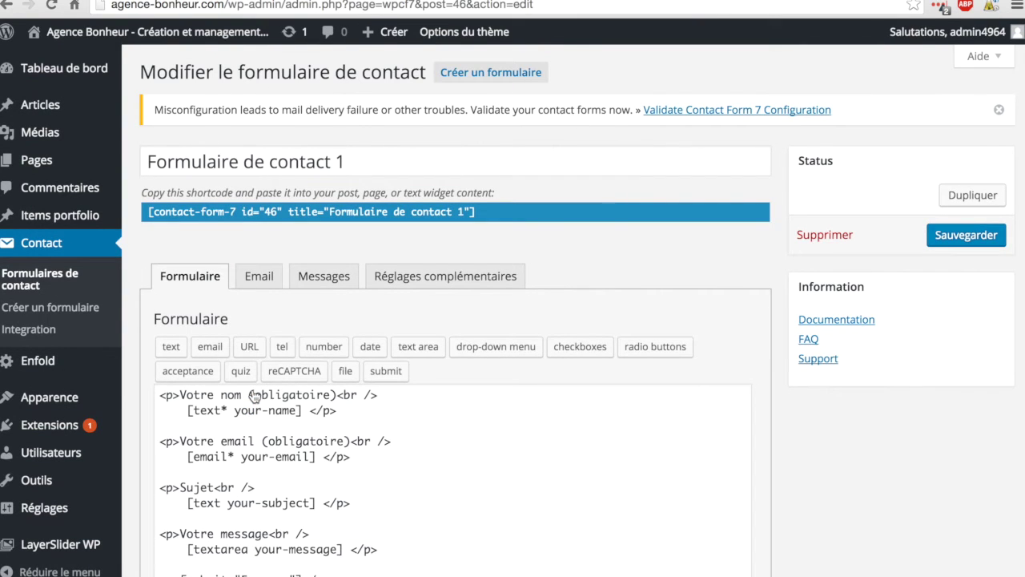
pyautogui.click(483, 213)
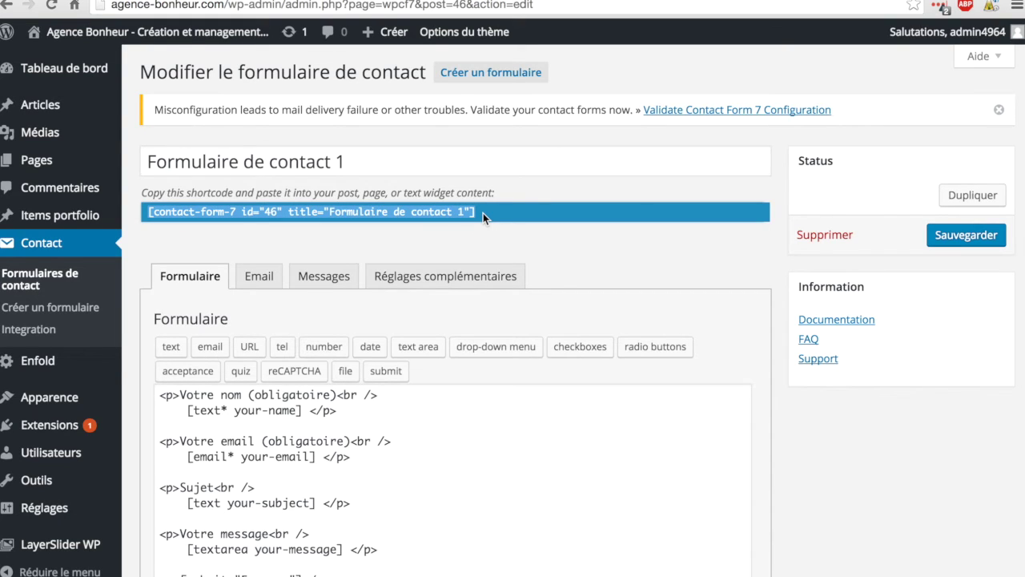
pyautogui.moveTo(150, 215); pyautogui.dragTo(279, 212)
pyautogui.press('super+c')
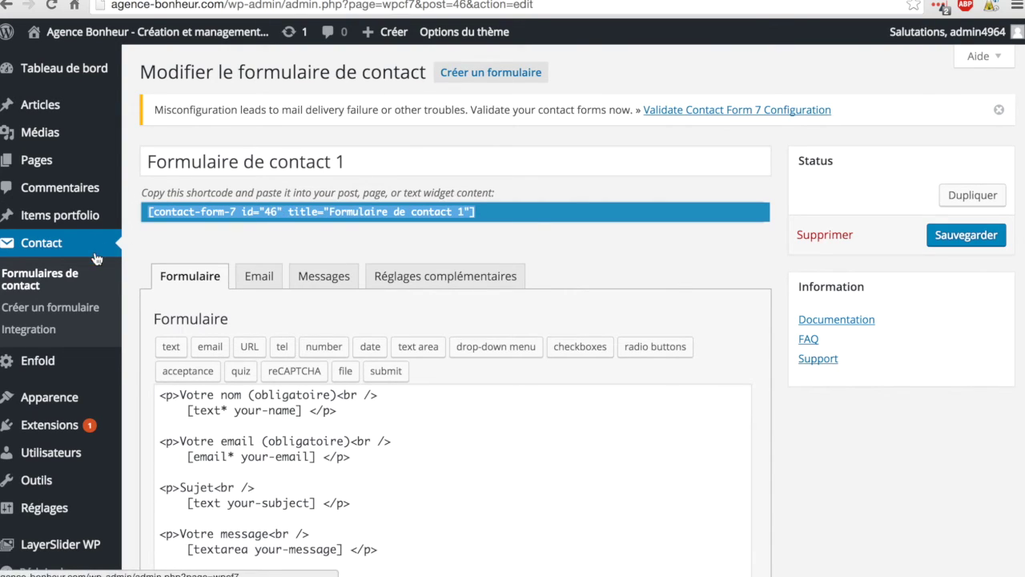
# Return to the Widgets page and open the settings of the Texte widget "Formulaire de contact" in Sidebar Pages
pyautogui.moveTo(32, 401)
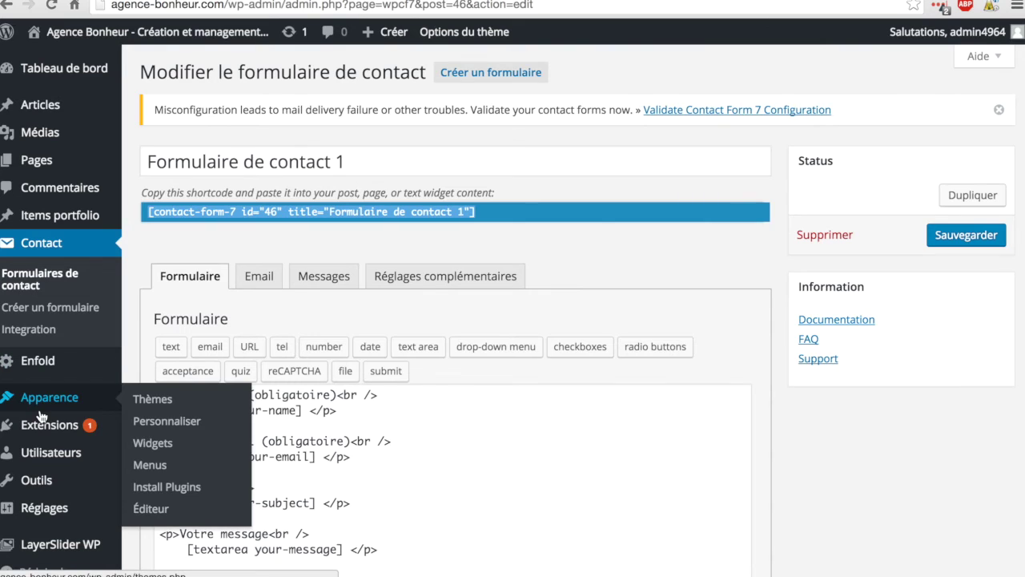
pyautogui.click(153, 448)
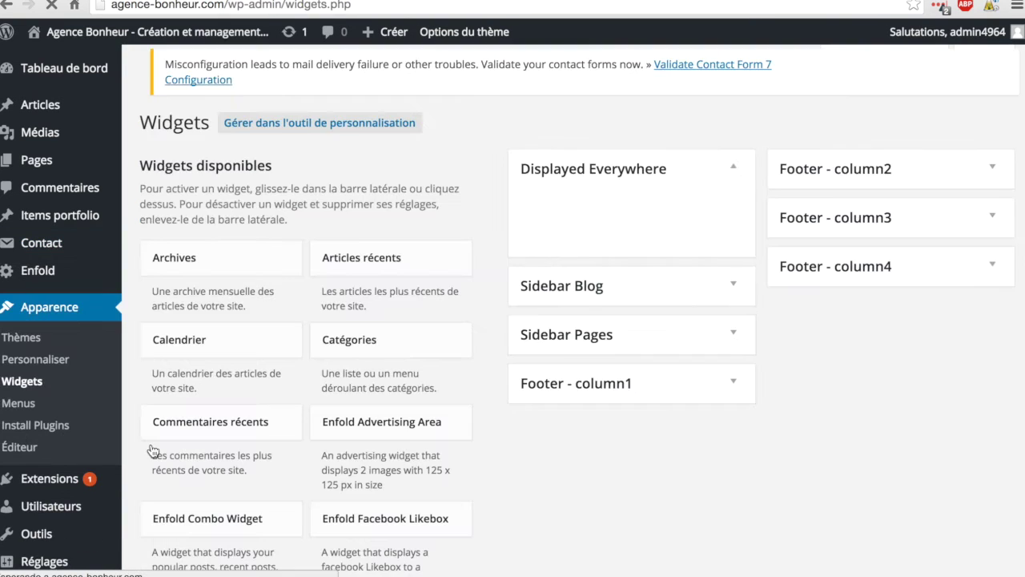
pyautogui.click(734, 334)
pyautogui.scroll(-2, 734, 338)
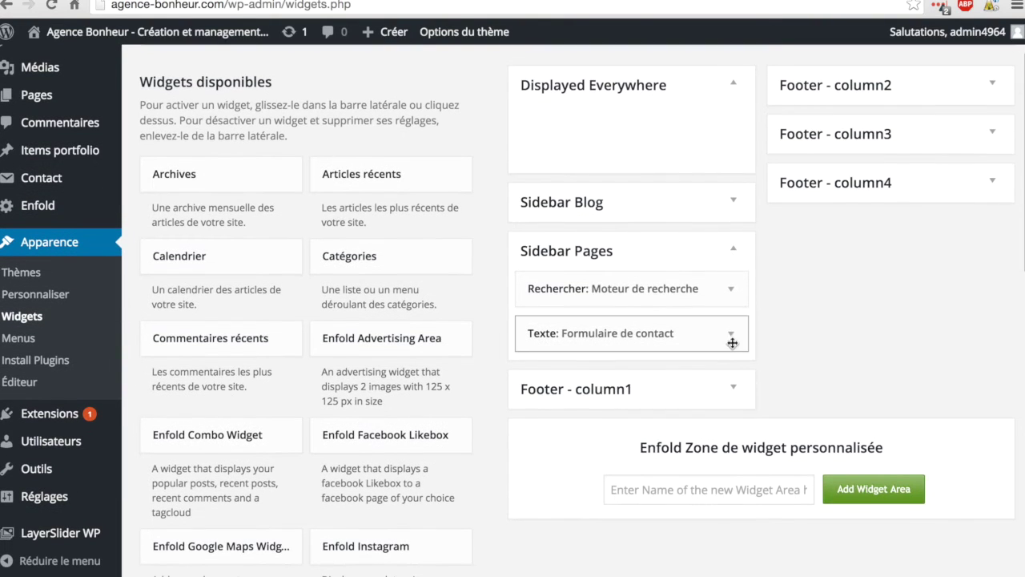
pyautogui.click(732, 341)
# Paste the shortcode [contact-form-7 id="46" title="Formulaire de contact 1"] as the Texte widget's content and save the widget
pyautogui.scroll(-3, 731, 338)
pyautogui.click(595, 319)
pyautogui.press('super+v')
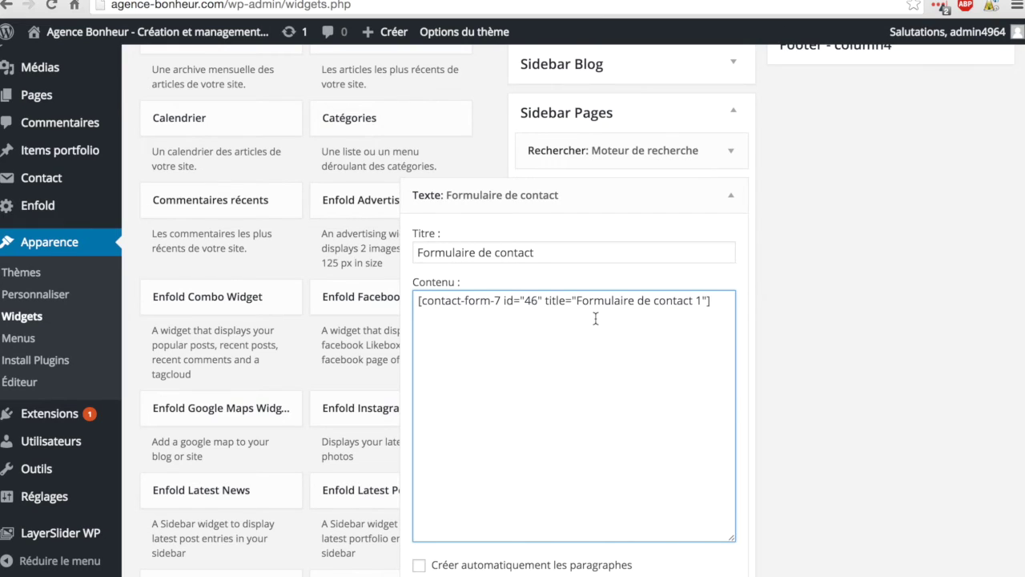
pyautogui.scroll(-2, 595, 319)
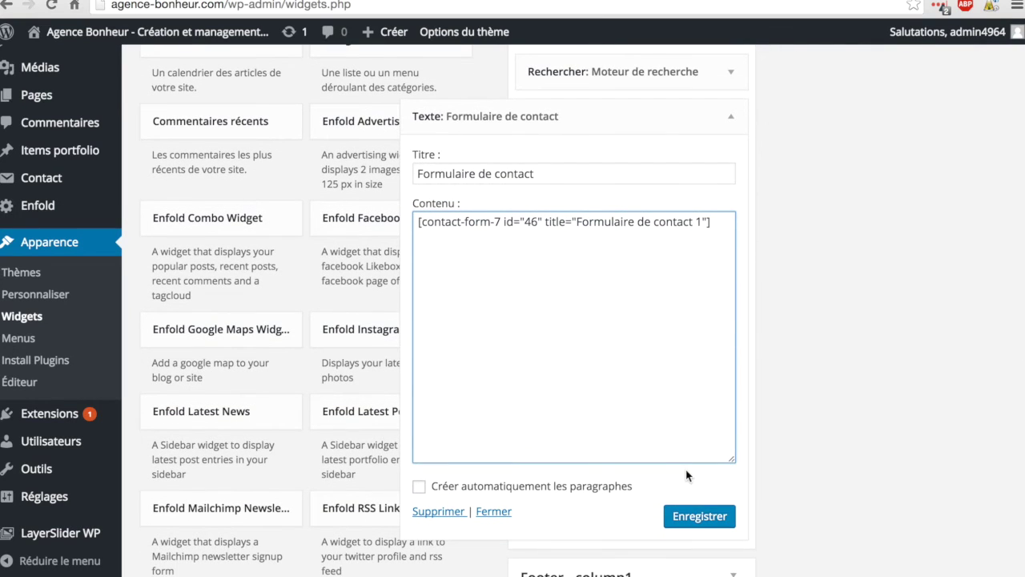
pyautogui.click(700, 520)
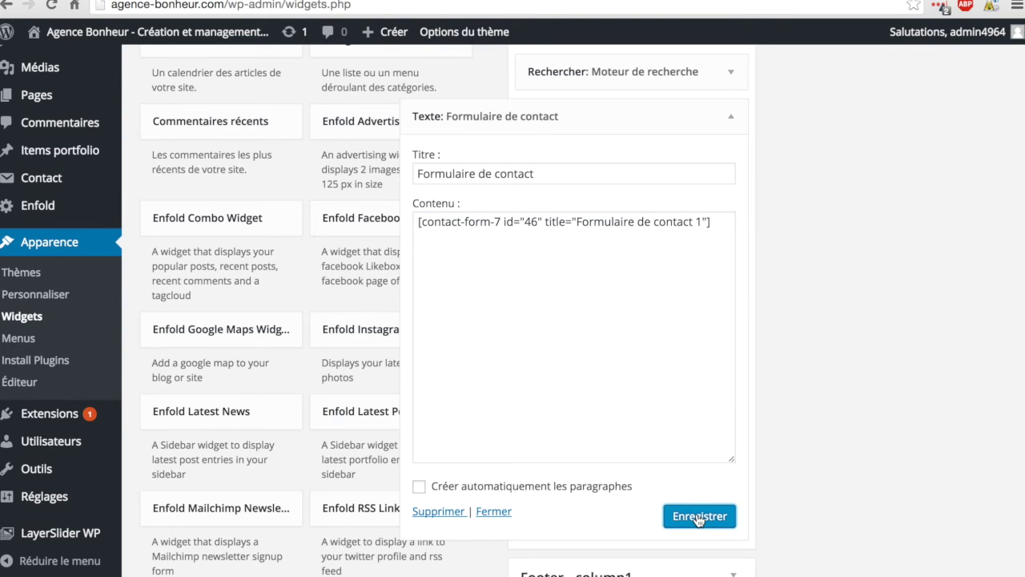
# Reload the Mentions légales page and examine the contact form in its sidebar
pyautogui.hotkey('ctrl', 'Up')
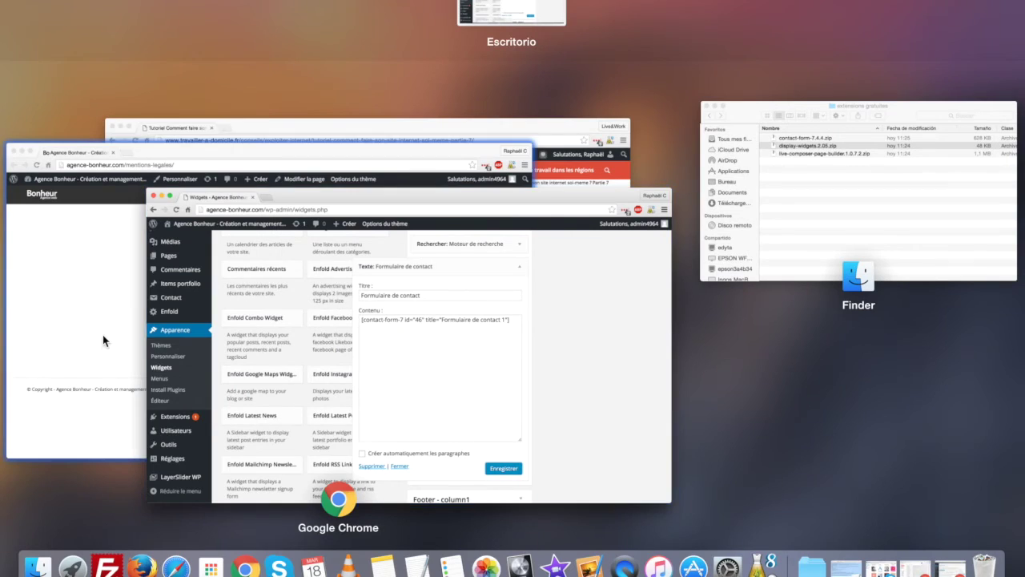
pyautogui.click(105, 340)
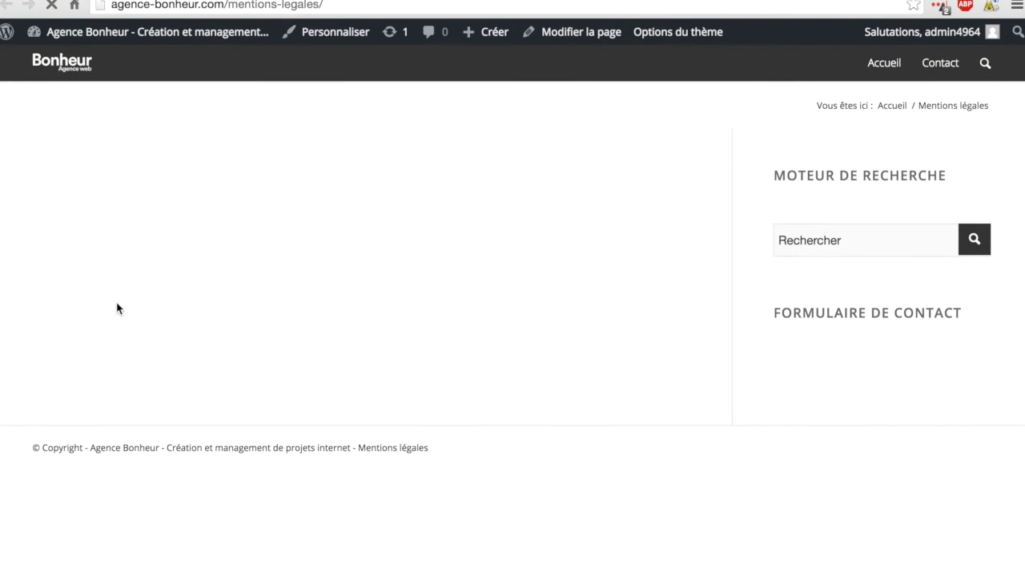
pyautogui.scroll(-5, 940, 320)
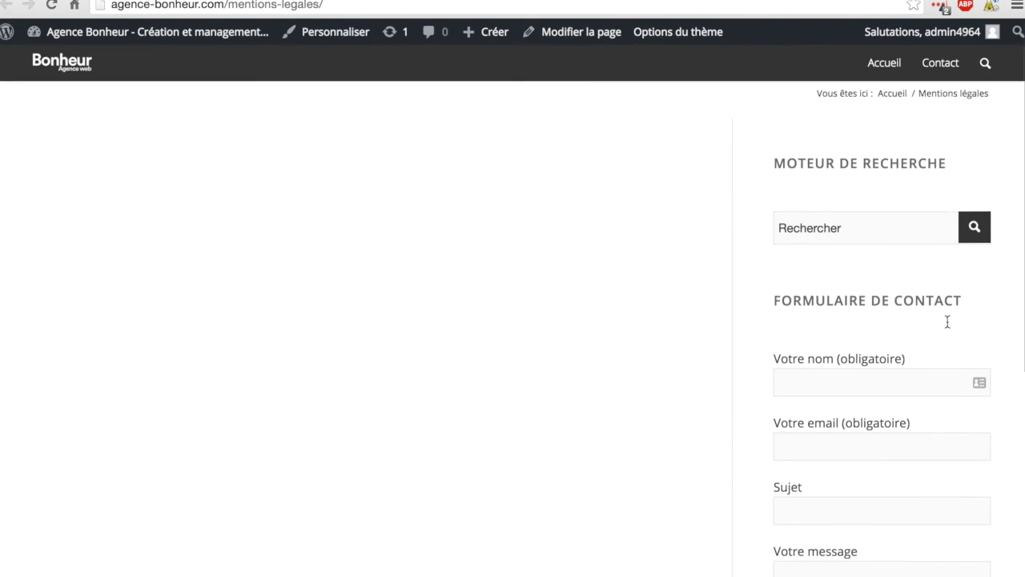
pyautogui.scroll(-2, 947, 321)
pyautogui.scroll(7, 947, 321)
pyautogui.scroll(-1, 947, 321)
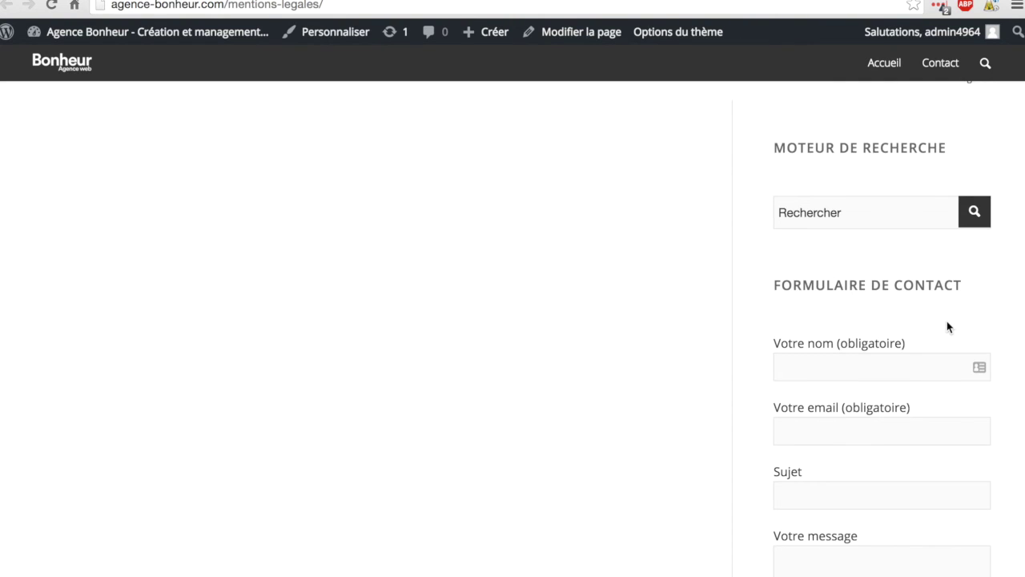
# Back on the Widgets page, collapse the Texte widget and move it above the Rechercher widget in Sidebar Pages
pyautogui.hotkey('ctrl', 'Up')
pyautogui.click(96, 248)
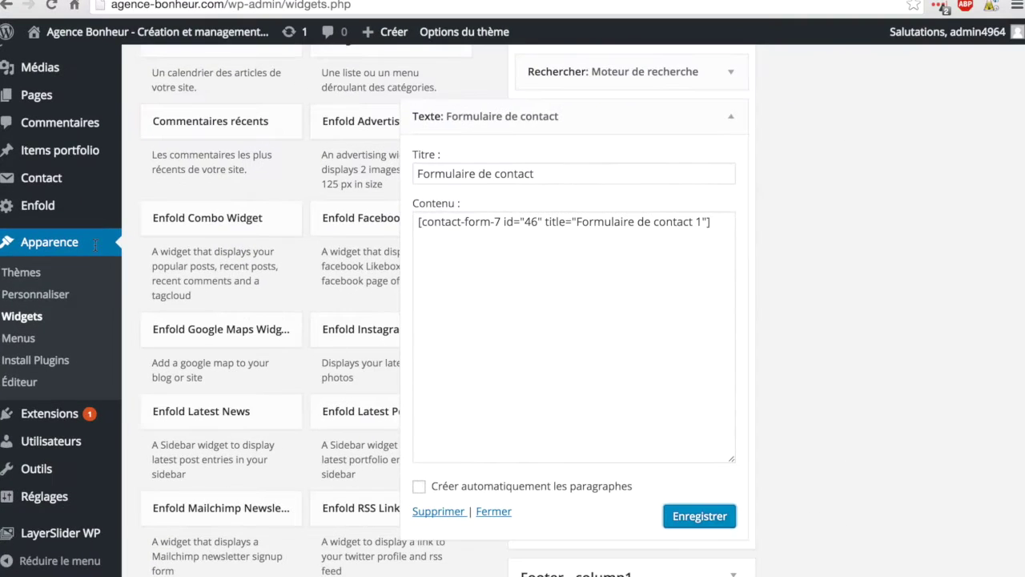
pyautogui.click(732, 118)
pyautogui.scroll(2, 731, 120)
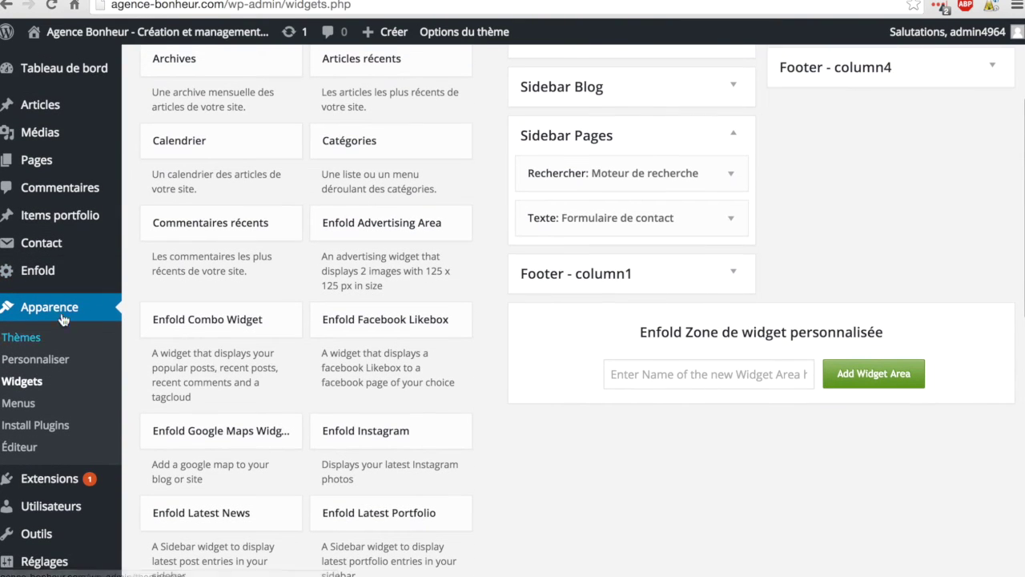
pyautogui.scroll(1, 601, 273)
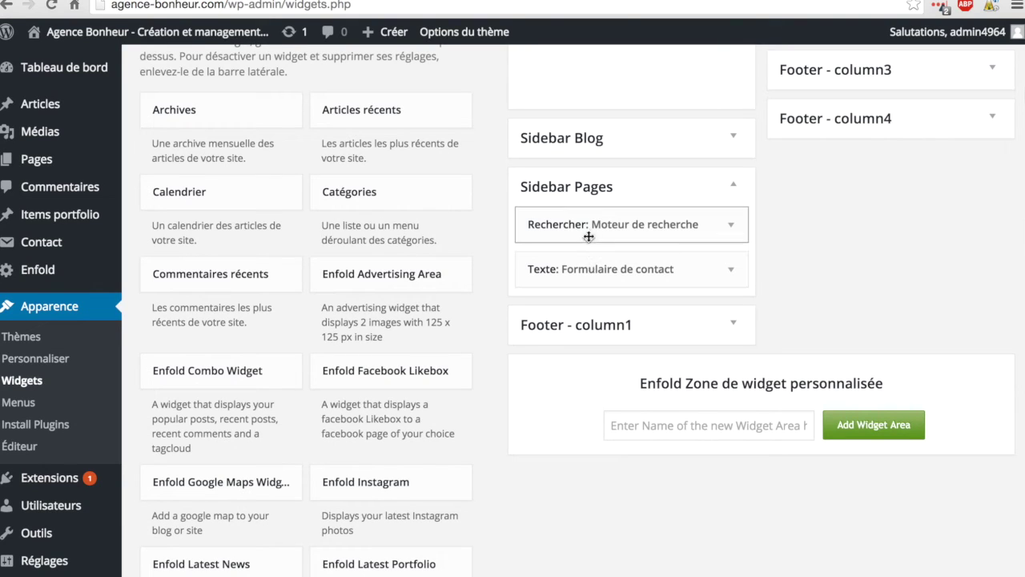
pyautogui.click(567, 272)
pyautogui.moveTo(566, 271); pyautogui.dragTo(545, 222)
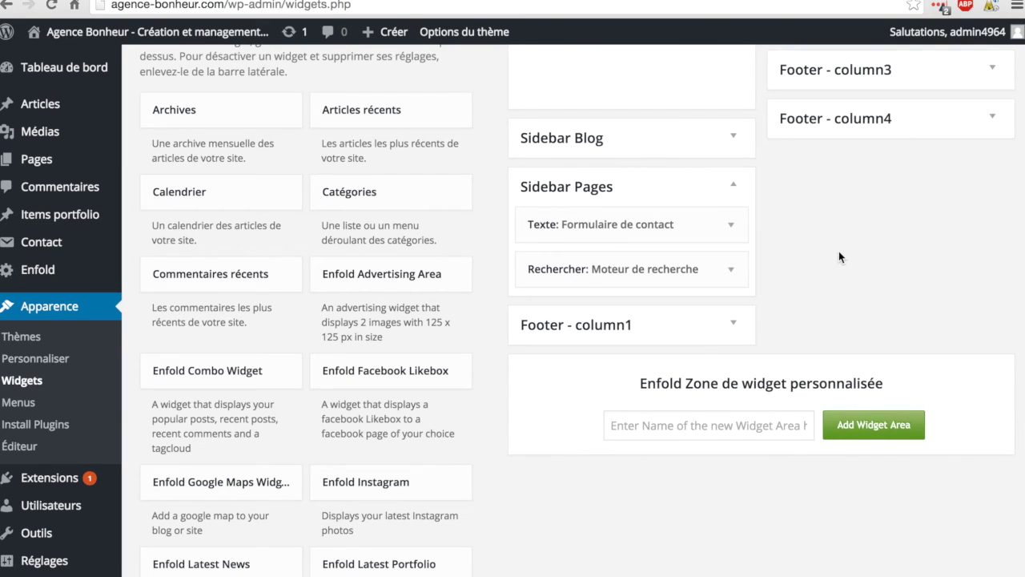
# Reload the Mentions légales page to check the order of the contact form and search engine in the sidebar
pyautogui.hotkey('ctrl', 'Up')
pyautogui.click(90, 365)
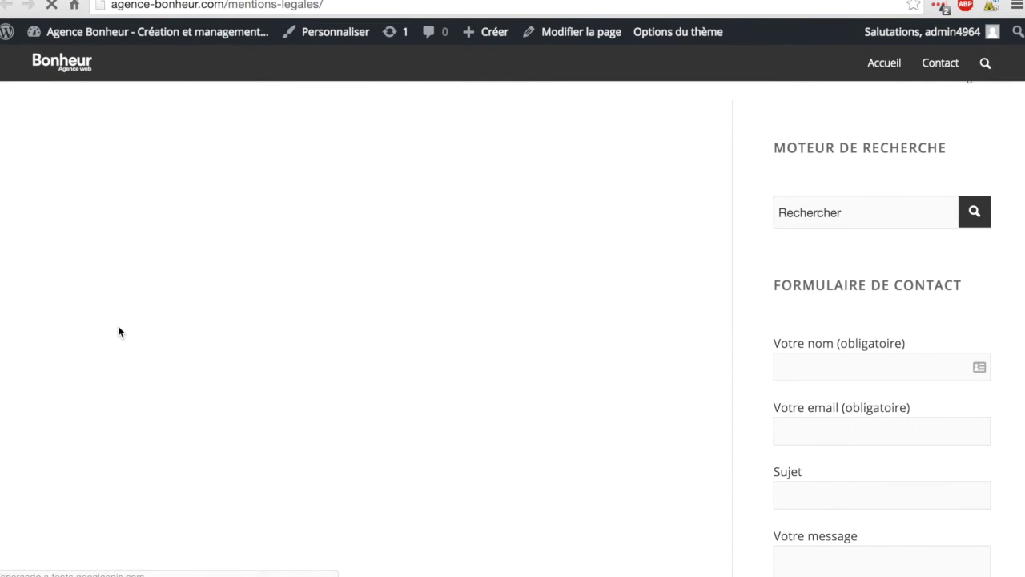
pyautogui.scroll(-5, 926, 264)
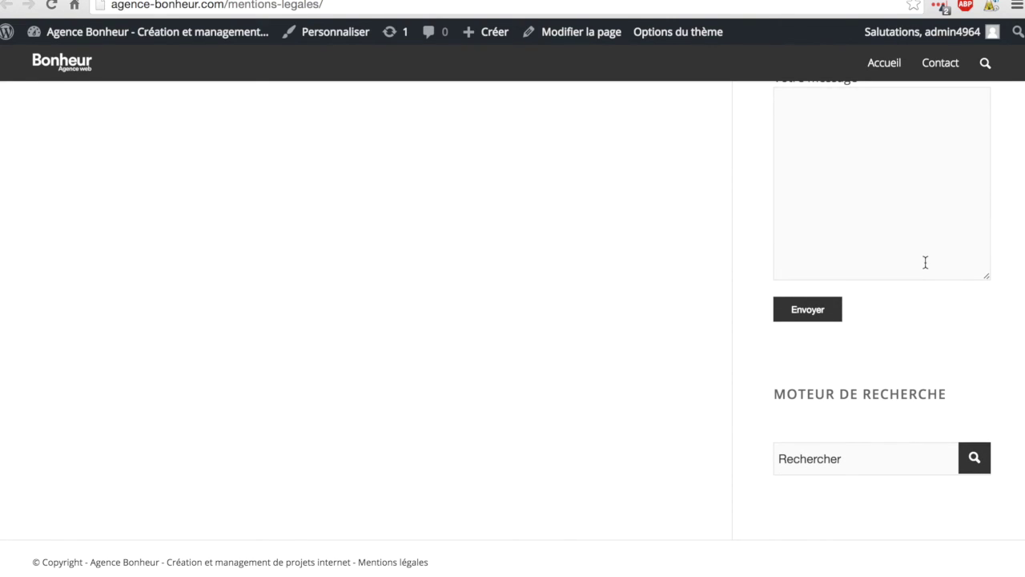
# Return to the Widgets page and delete the Rechercher widget "Moteur de recherche" from Sidebar Pages
pyautogui.hotkey('ctrl', 'Up')
pyautogui.click(98, 267)
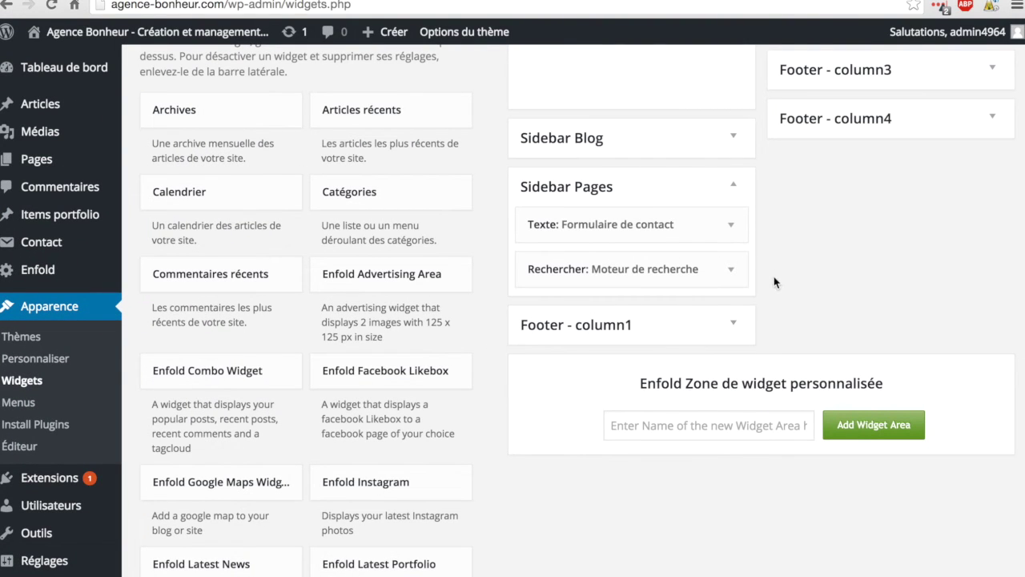
pyautogui.click(734, 273)
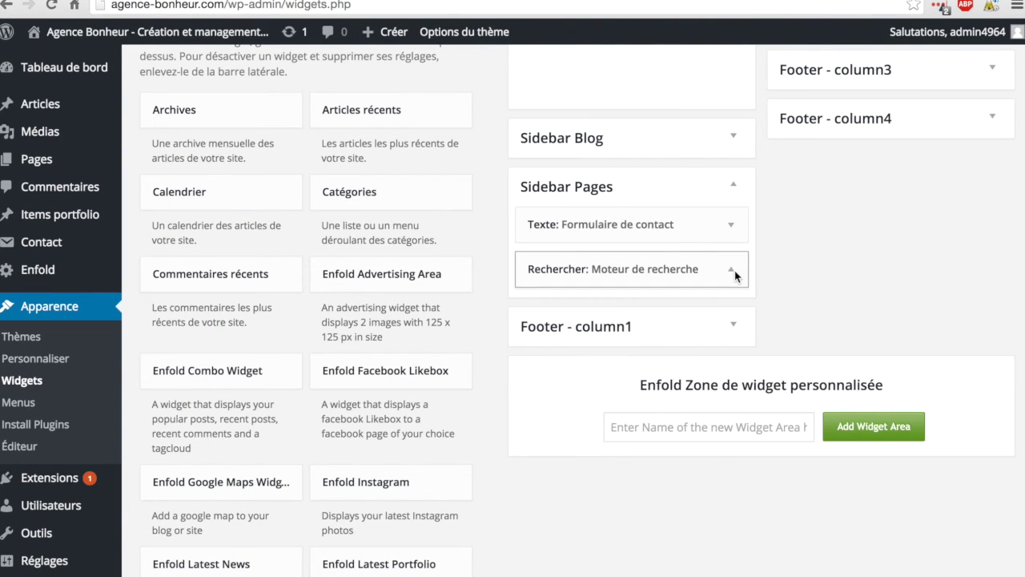
pyautogui.click(561, 357)
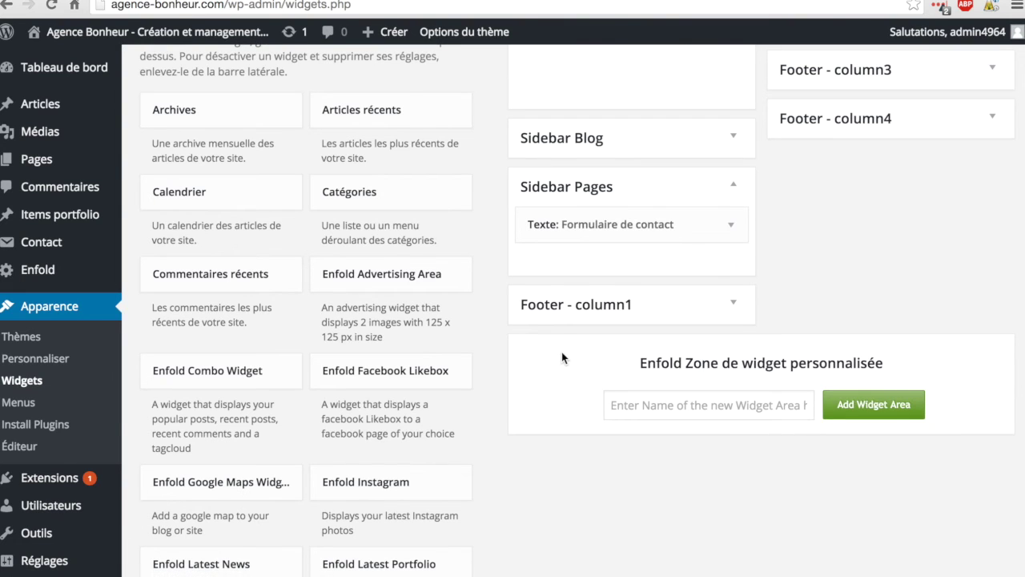
# Reload the Mentions légales page to check its sidebar after the search widget's removal
pyautogui.hotkey('ctrl', 'Up')
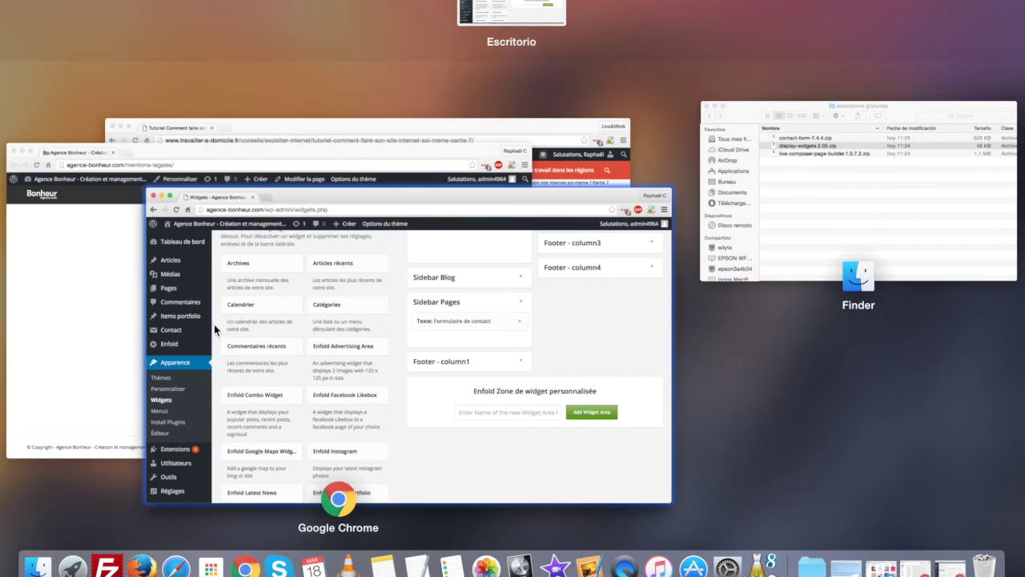
pyautogui.click(128, 343)
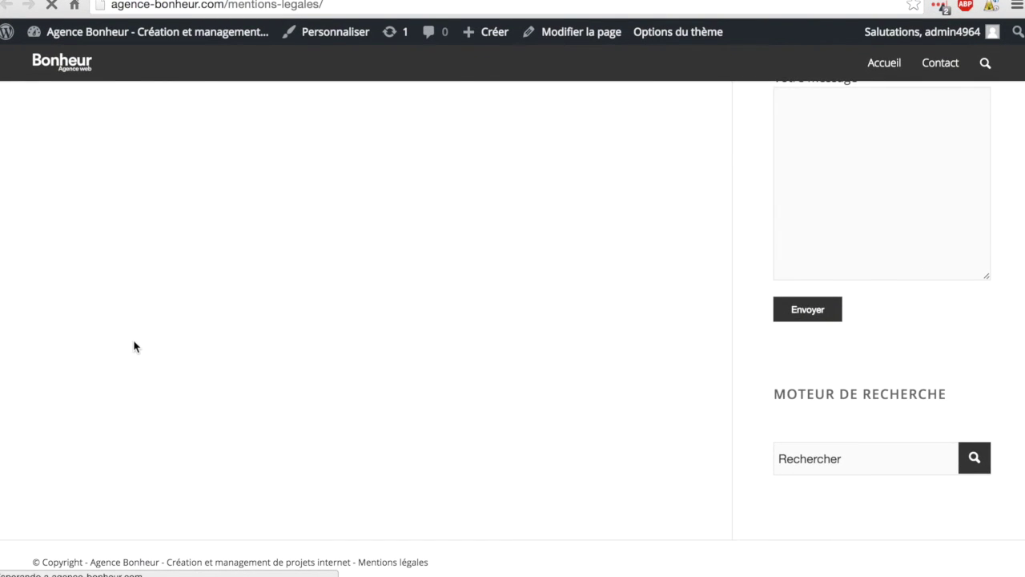
pyautogui.scroll(5, 791, 300)
pyautogui.scroll(-5, 793, 299)
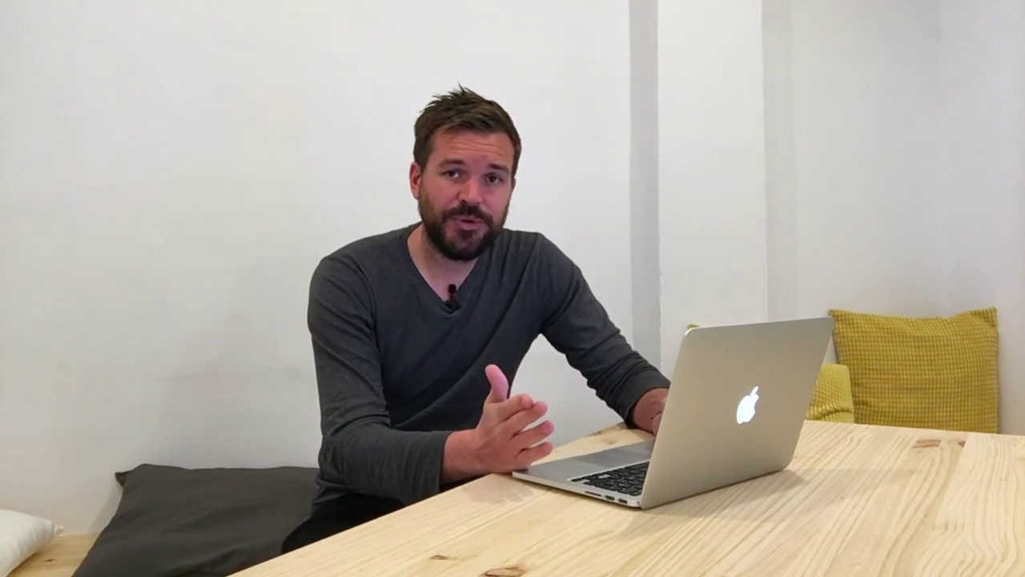